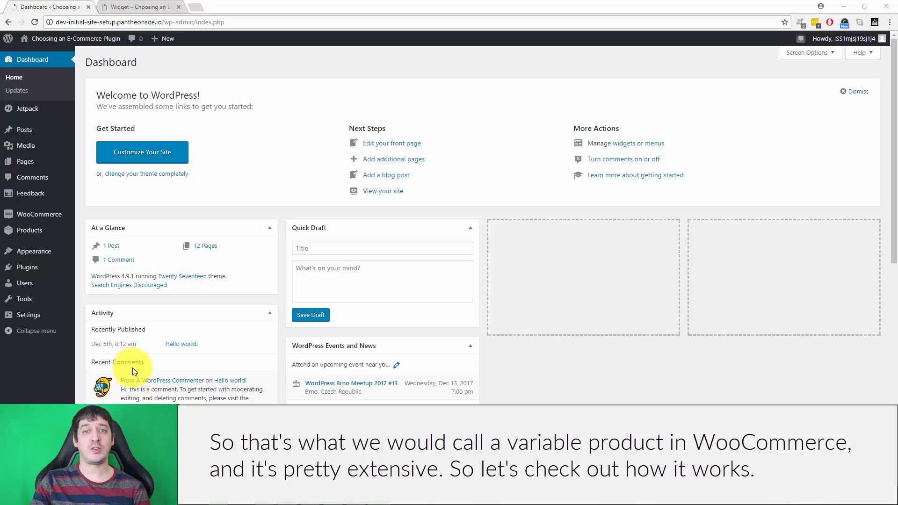
Create a new product named "T-Shirt" with the description "This is a t-shirt.".
mouse_move(45, 235)
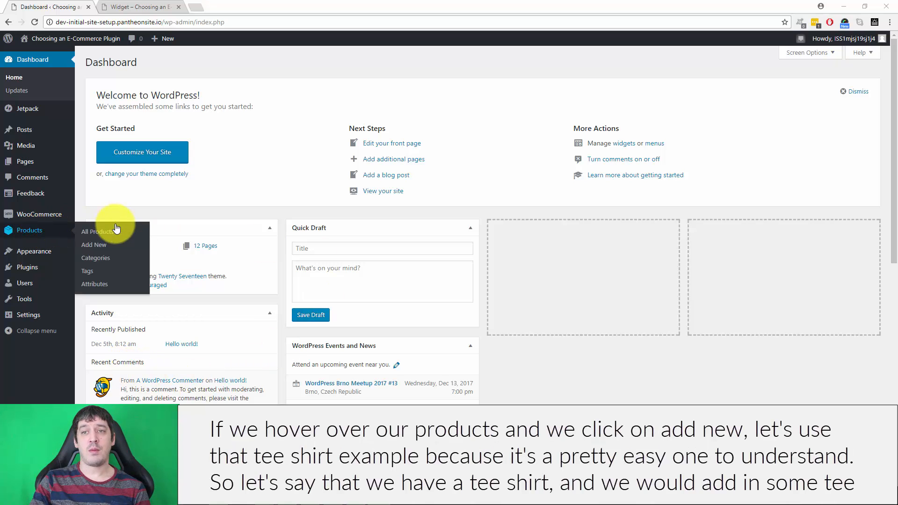
click(96, 245)
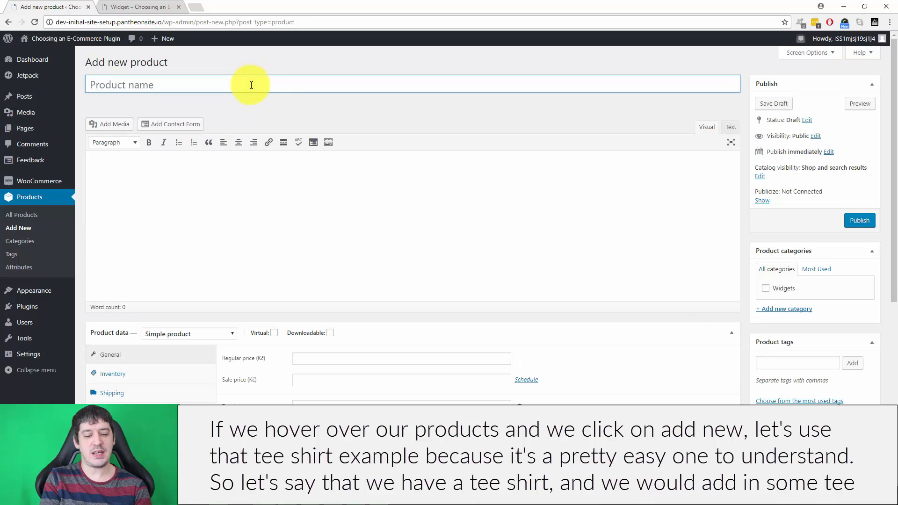
text(T-si)
key(BackSpace)
key(BackSpace)
text(Shirt)
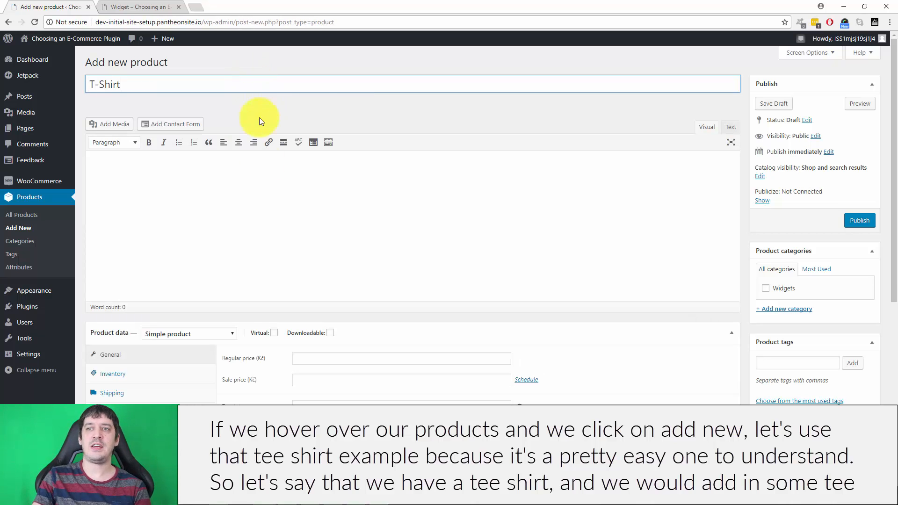
click(261, 168)
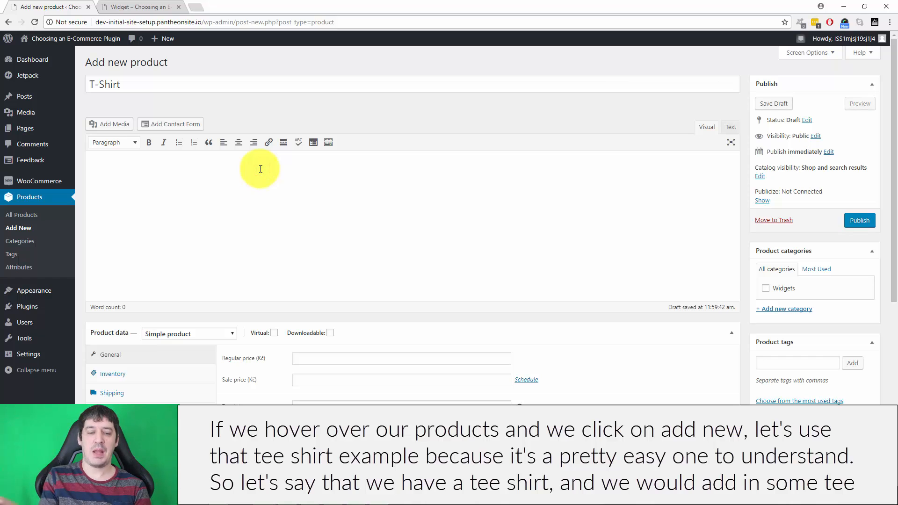
text(This is a t-shirt.)
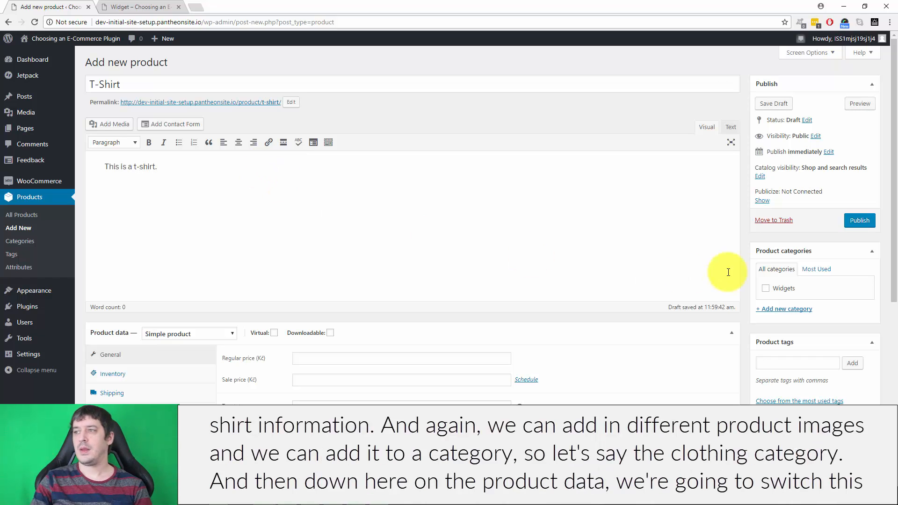
Add a new product category named "Clothing" and assign it to the T-Shirt product.
scroll(725, 271, down, 5)
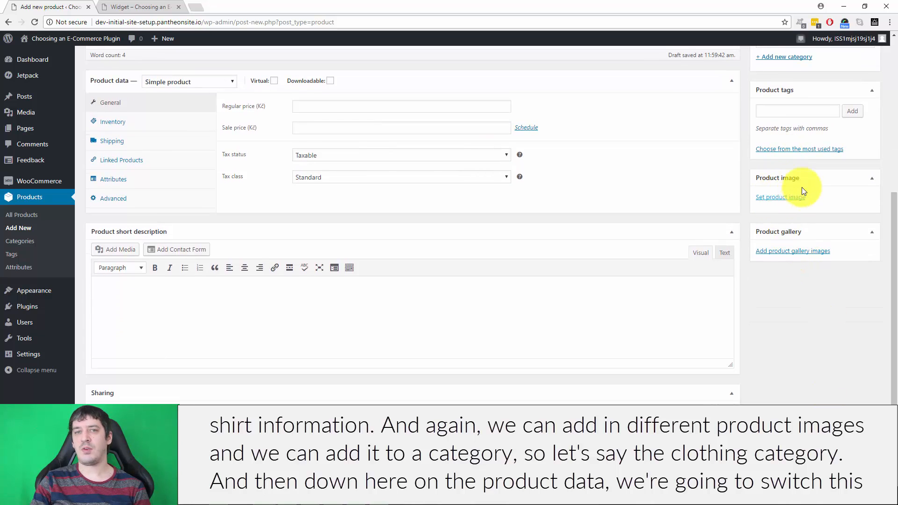
scroll(801, 190, up, 4)
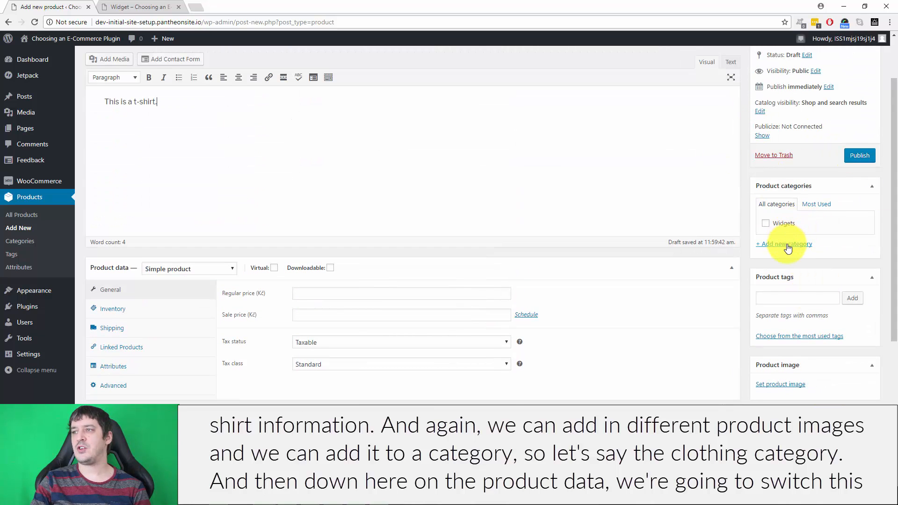
click(787, 245)
text(Clothing)
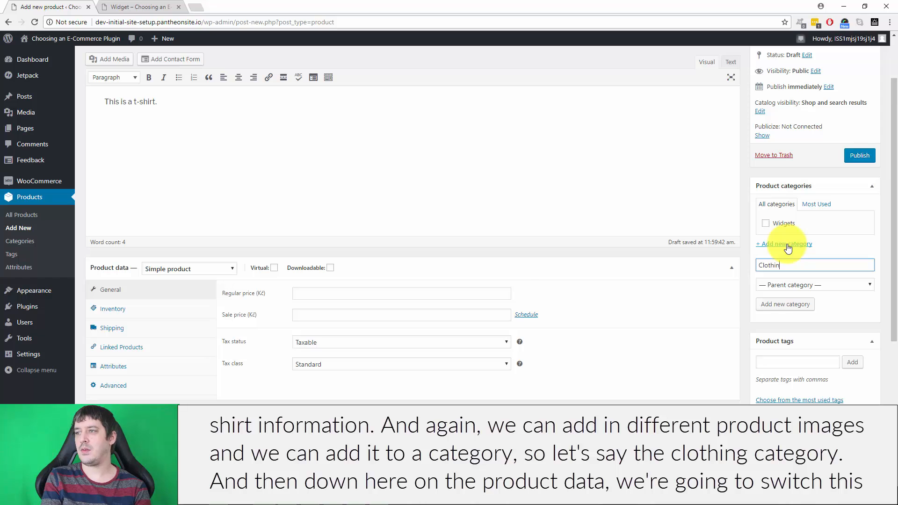
click(775, 305)
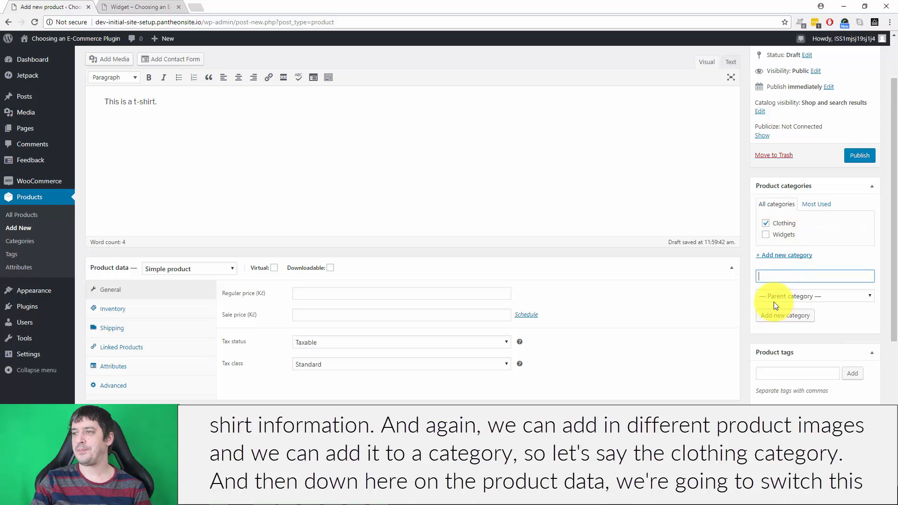
Change the product type in the product data to Variable product.
scroll(435, 201, down, 2)
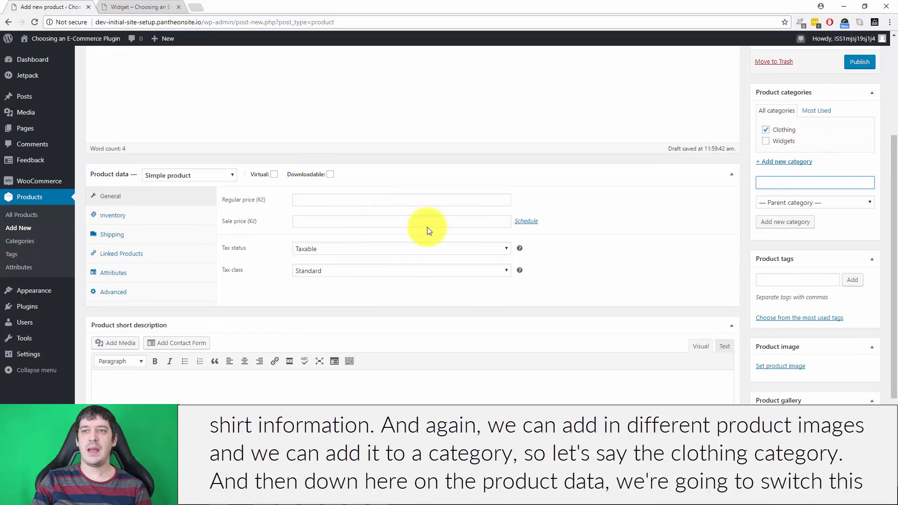
click(166, 173)
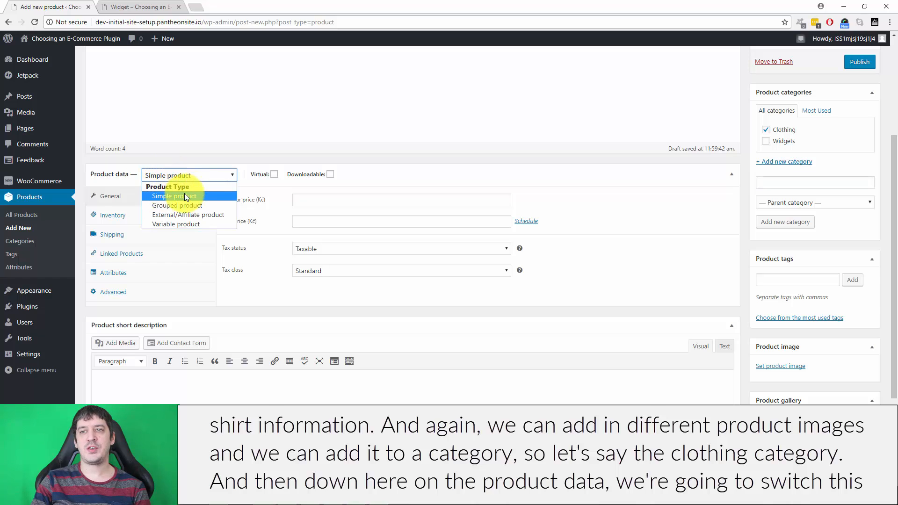
click(176, 223)
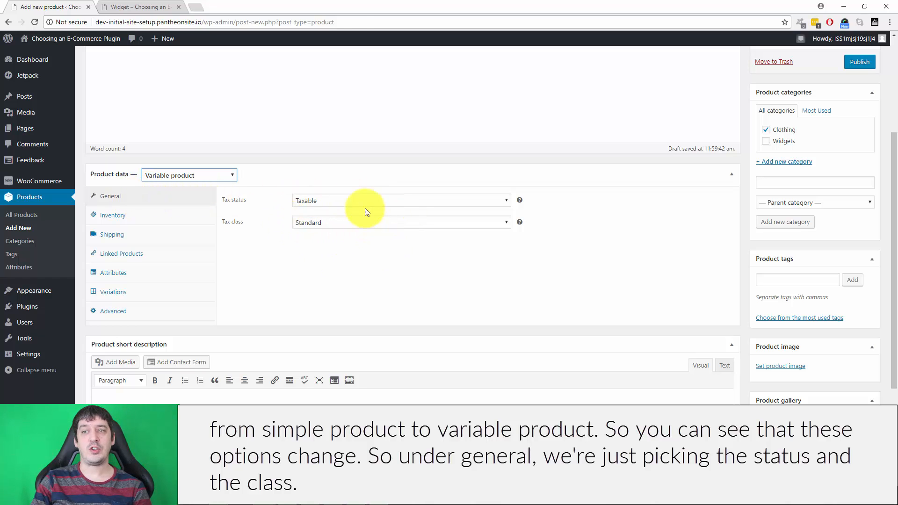
Review the variable product's inventory, stock management, shipping and linked products options.
click(143, 216)
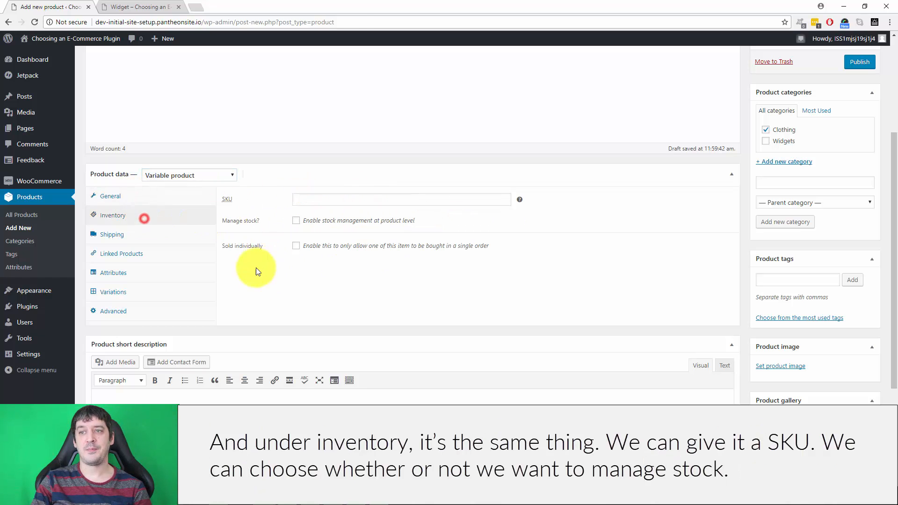
click(323, 199)
click(296, 220)
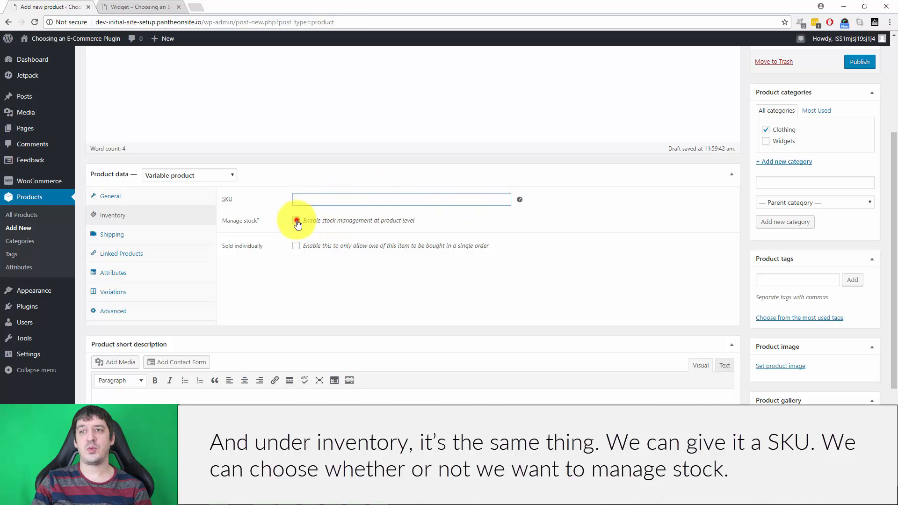
click(295, 221)
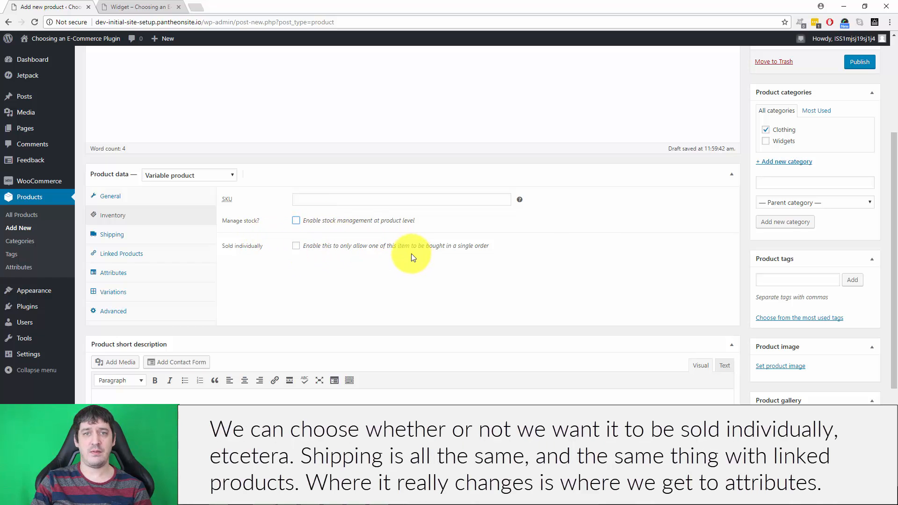
click(150, 236)
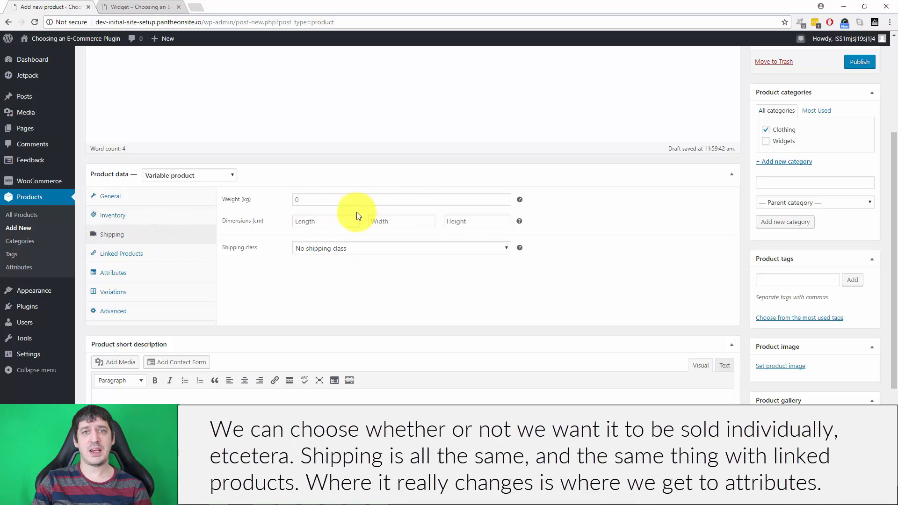
click(150, 253)
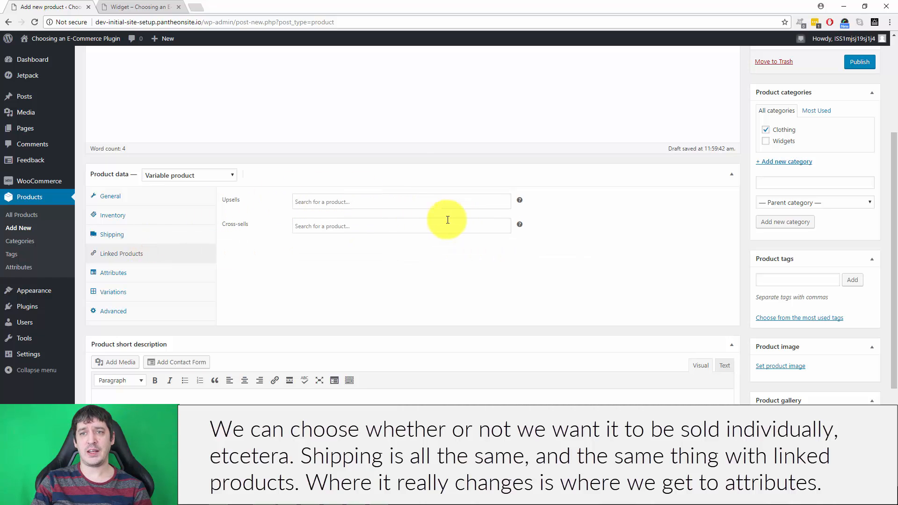
Add a custom attribute "Color" with values white|black|blue, enable it for variations, and save the attributes.
click(144, 279)
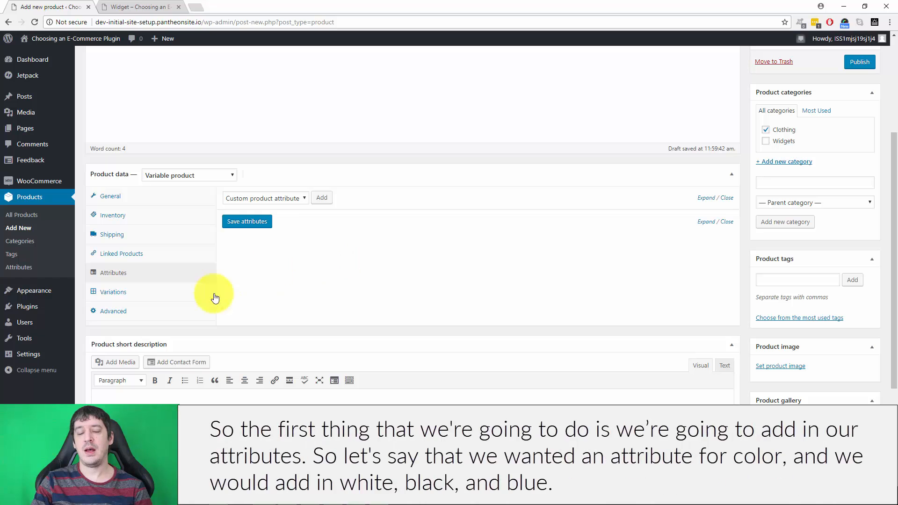
click(322, 196)
click(270, 259)
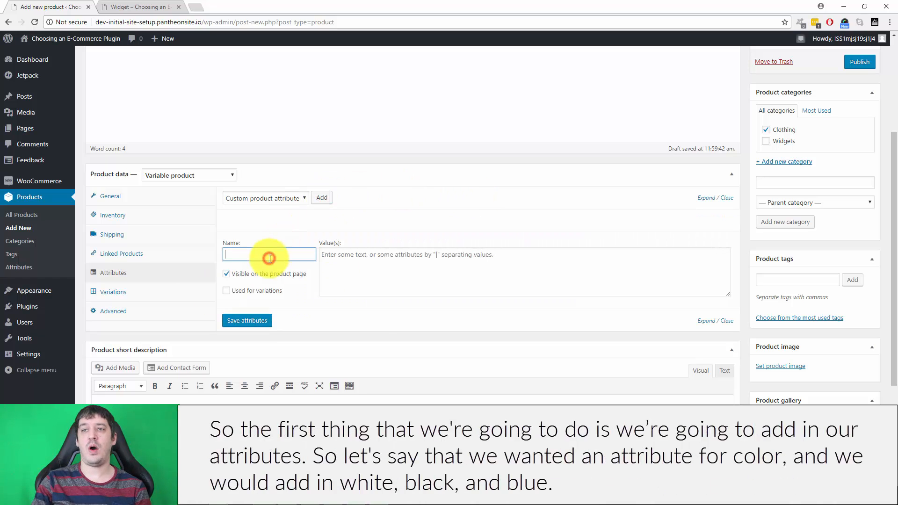
text(Color)
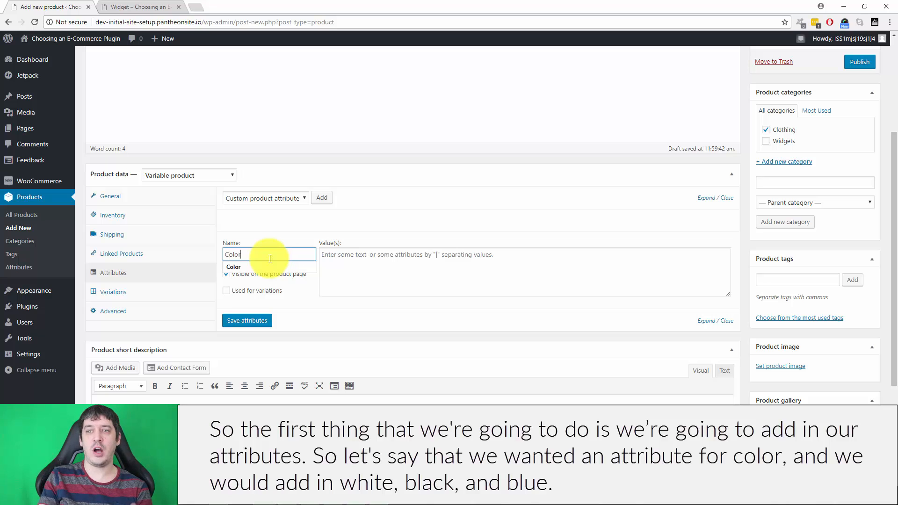
click(348, 257)
text(wgh)
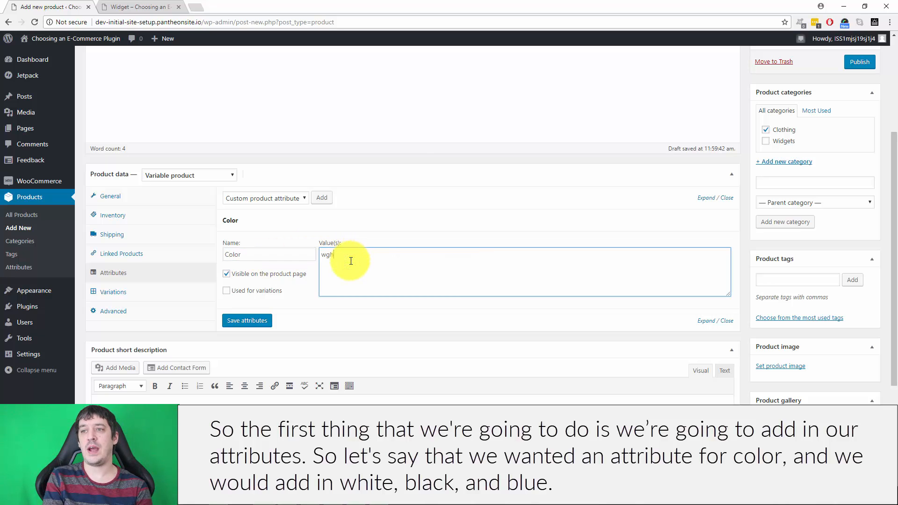
text(ite|black|blue)
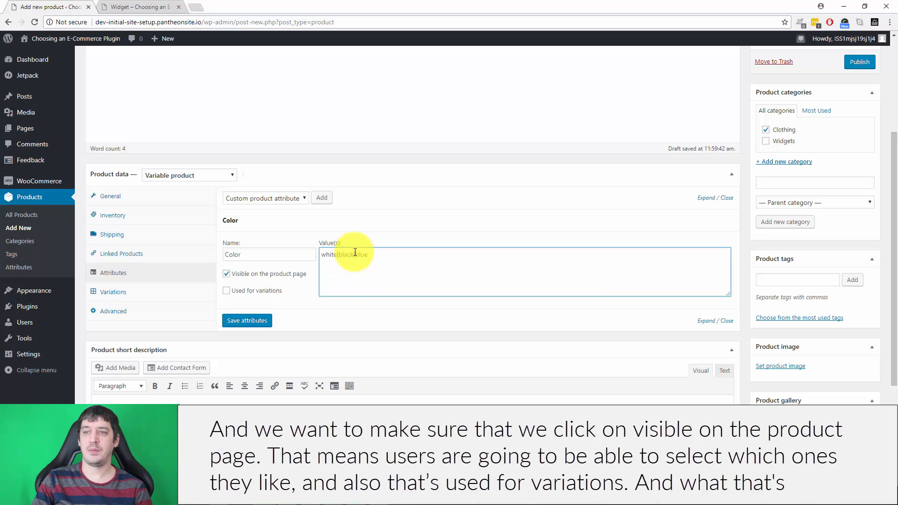
click(226, 291)
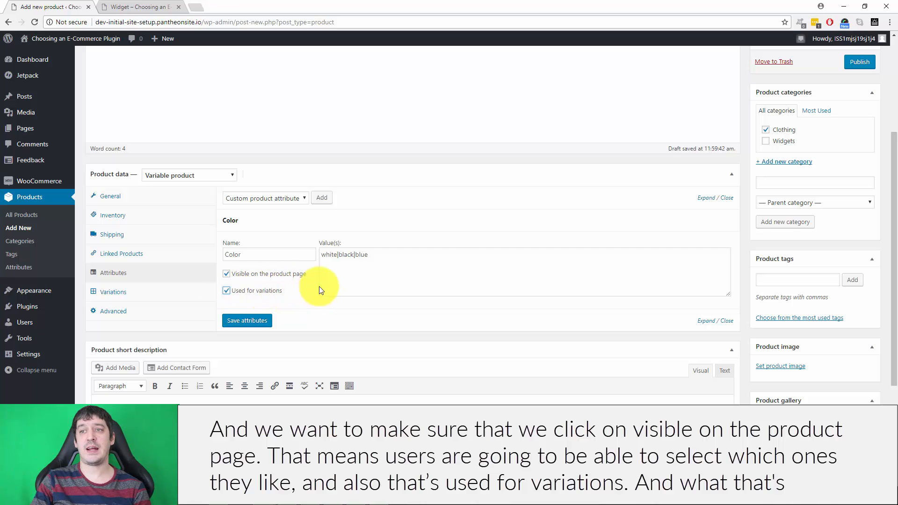
click(250, 320)
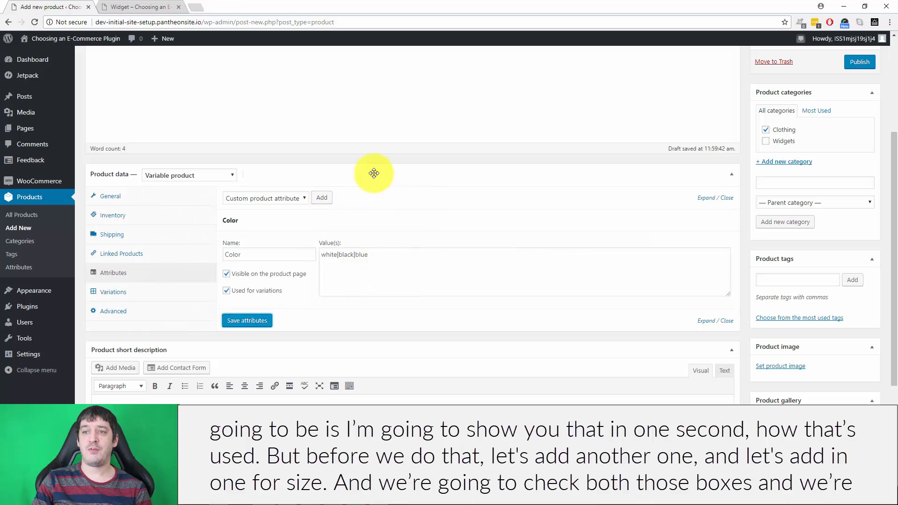
Add a second custom attribute "Size" with values small|medium|large, enable it for variations, and save the attributes.
click(314, 198)
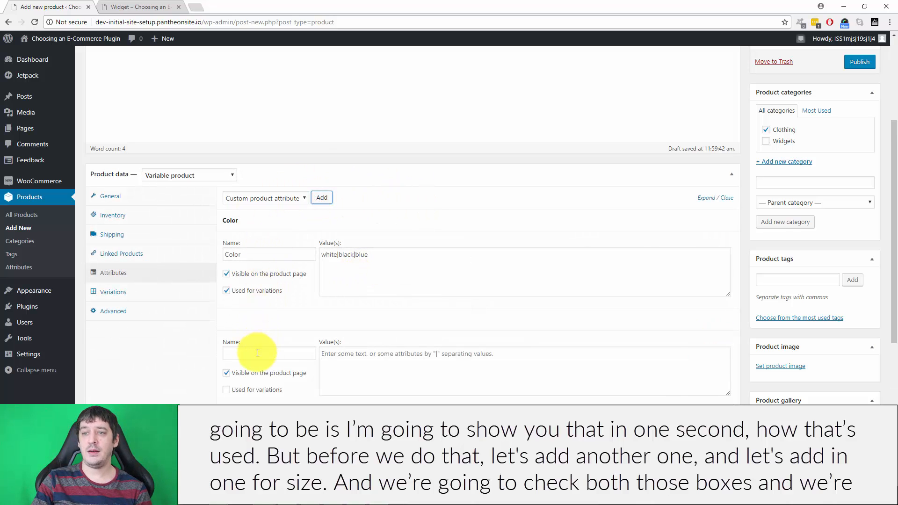
click(257, 353)
text(Size)
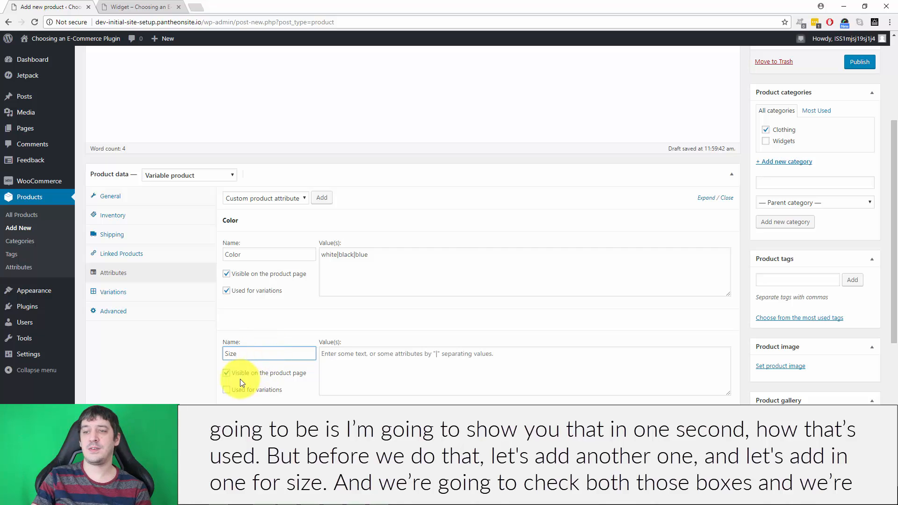
click(227, 389)
click(351, 373)
text(sma)
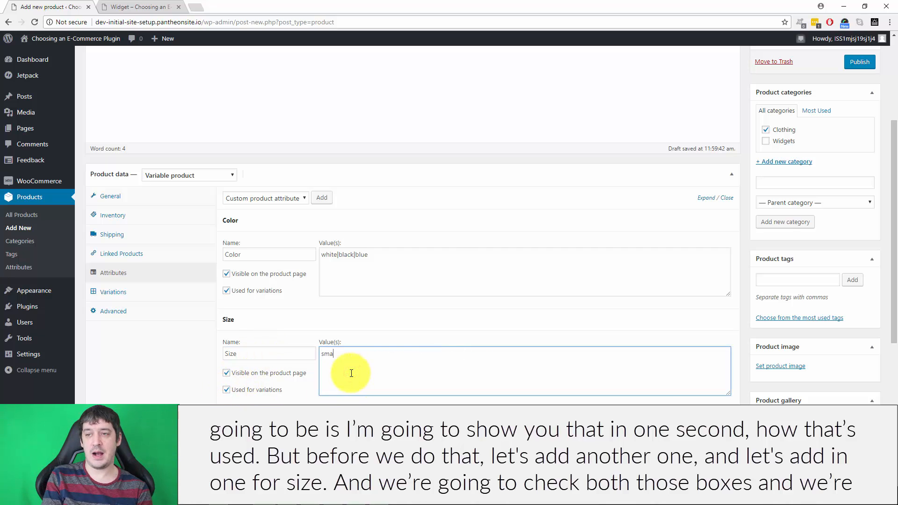
text(ll|medium)
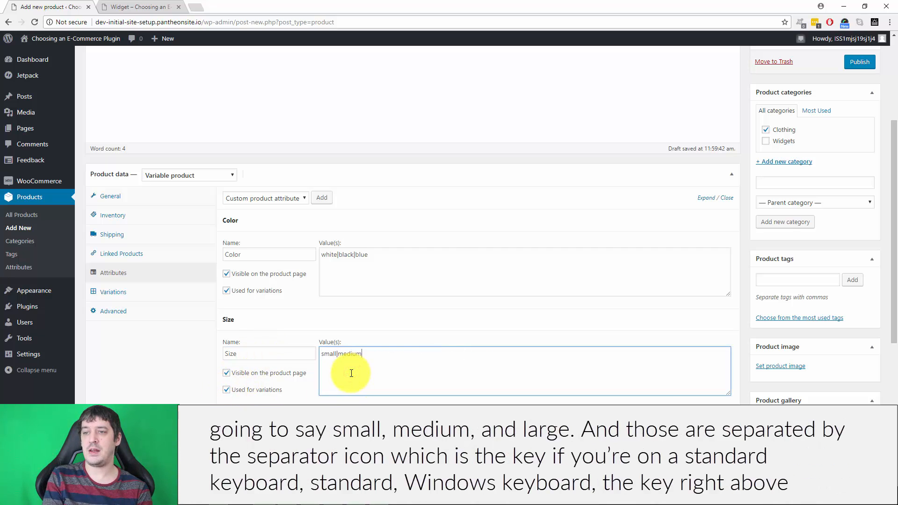
text(|large)
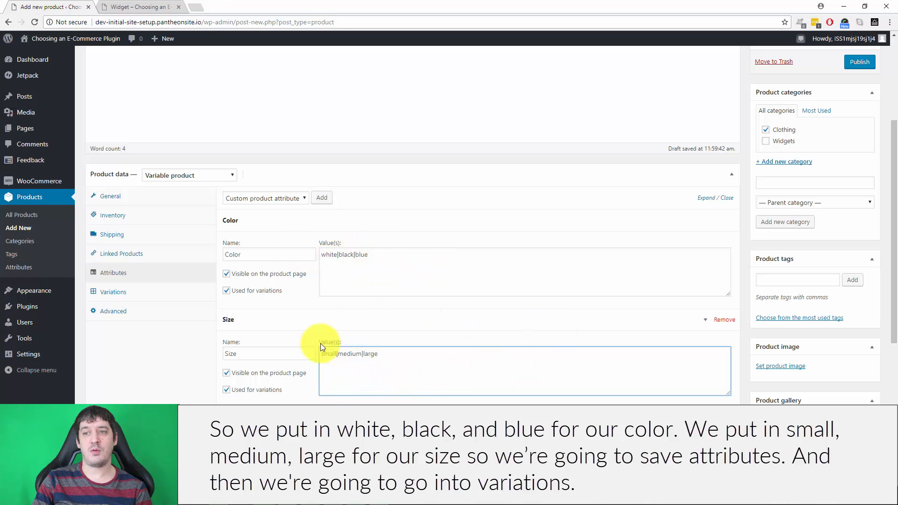
click(257, 420)
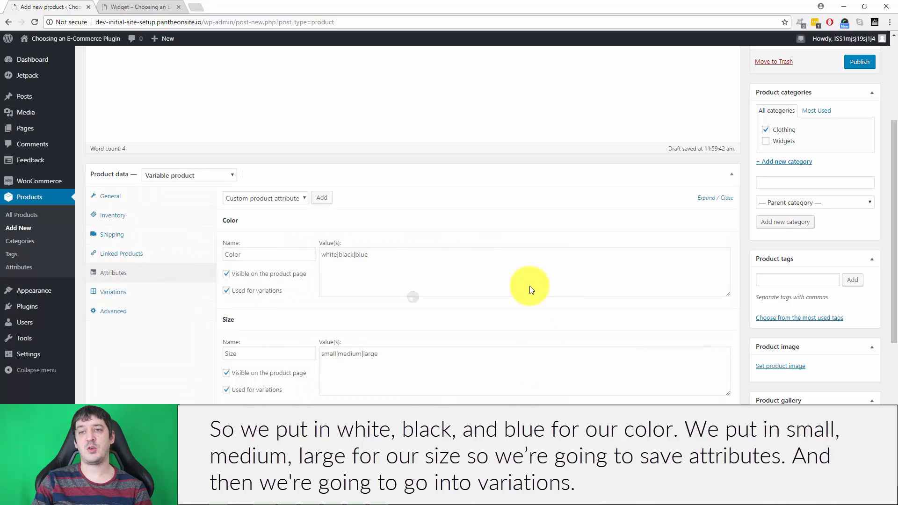
Add a single product variation manually and set its color to white and its size to small.
click(147, 290)
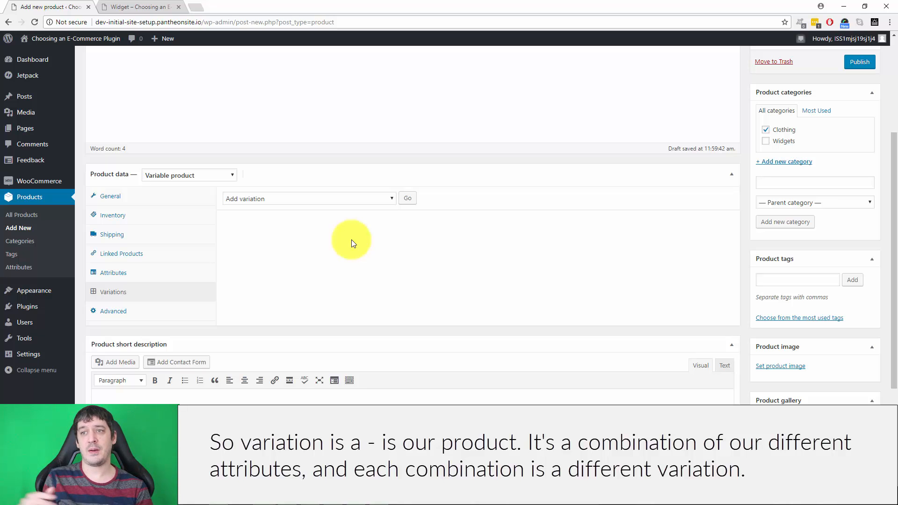
click(310, 198)
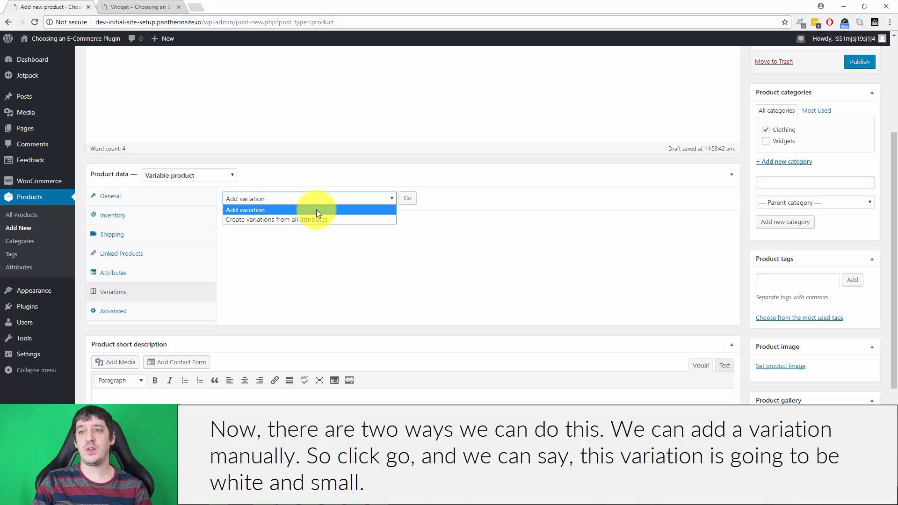
click(462, 253)
click(407, 197)
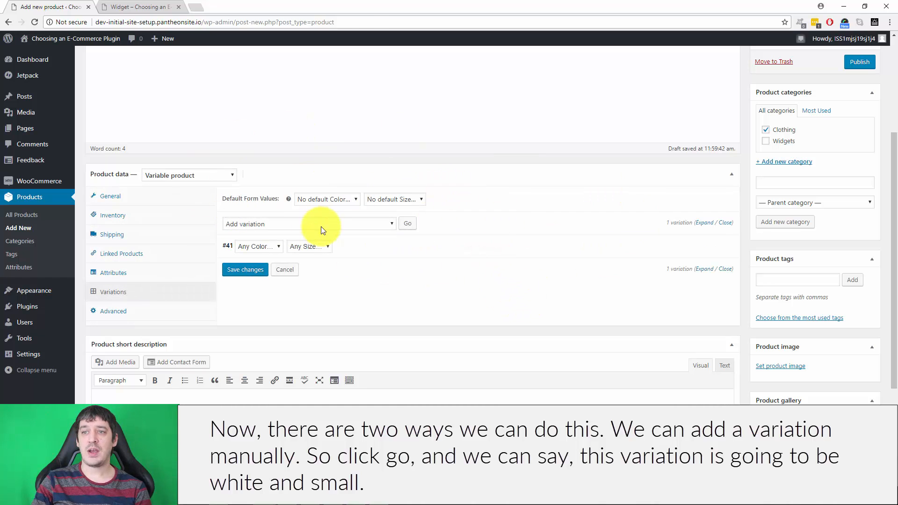
click(262, 247)
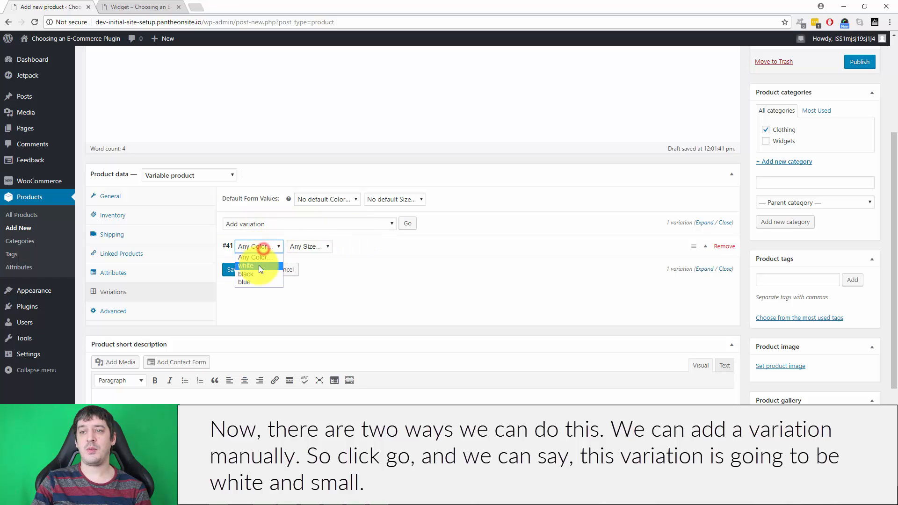
click(258, 265)
click(309, 246)
click(308, 262)
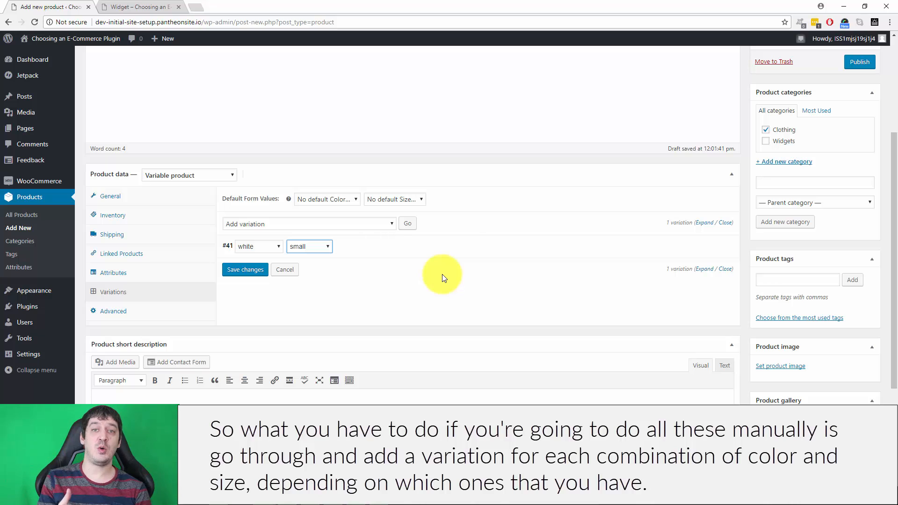
Check the manual variation's color and size choices, and discard its unsaved white and small selections.
click(264, 246)
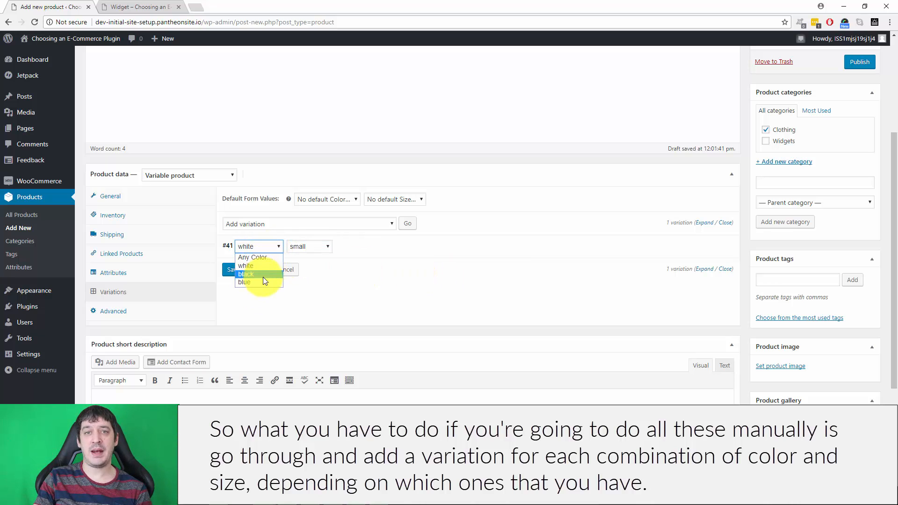
click(322, 246)
click(459, 302)
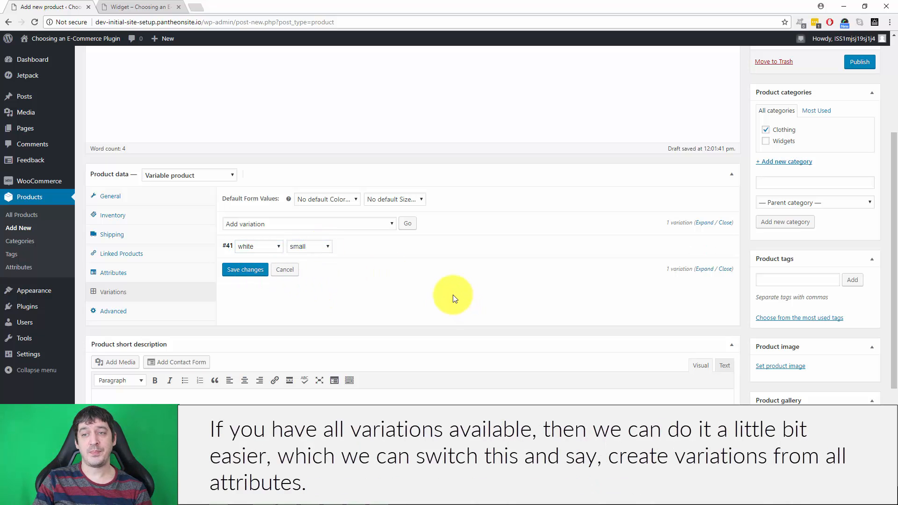
click(286, 270)
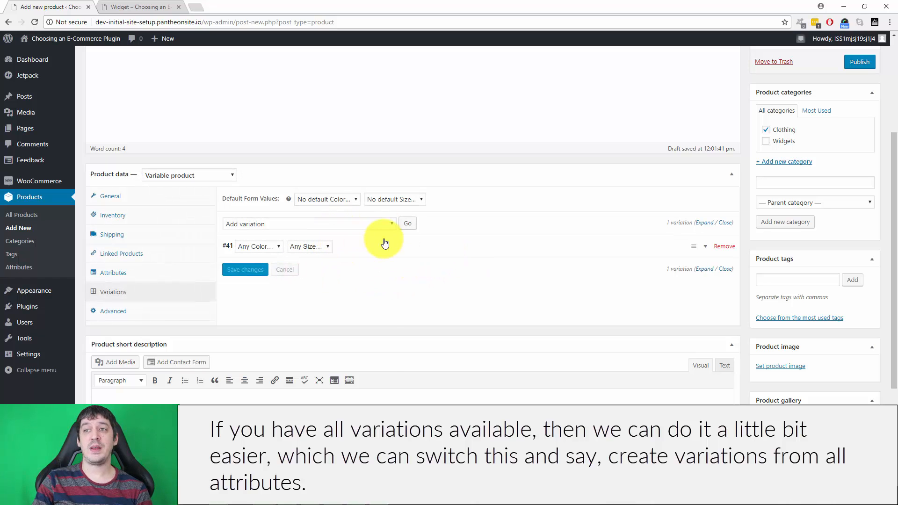
Create variations from all attributes so every color and size combination is generated, and confirm the prompts.
click(376, 223)
click(308, 244)
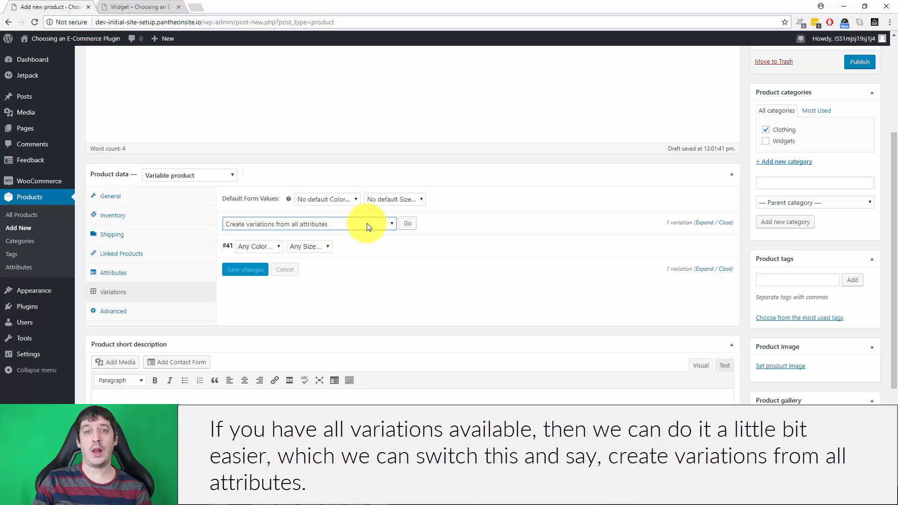
click(257, 244)
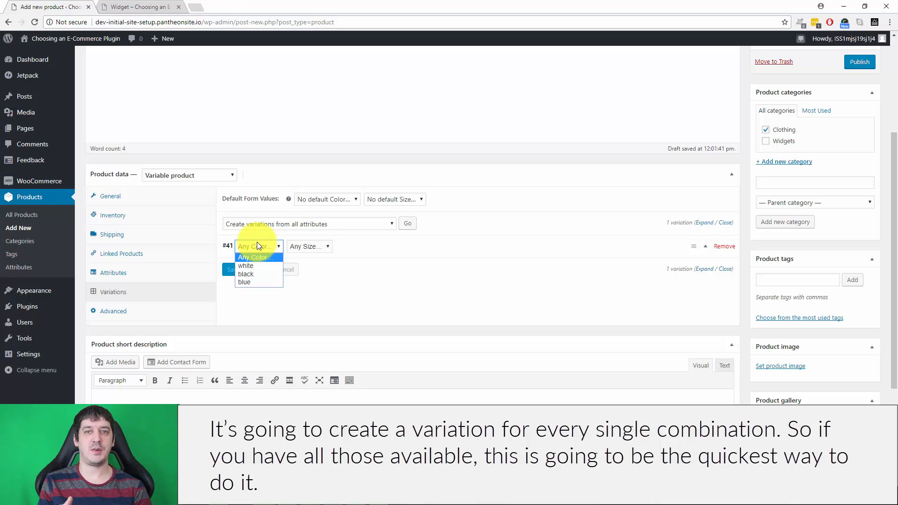
click(495, 236)
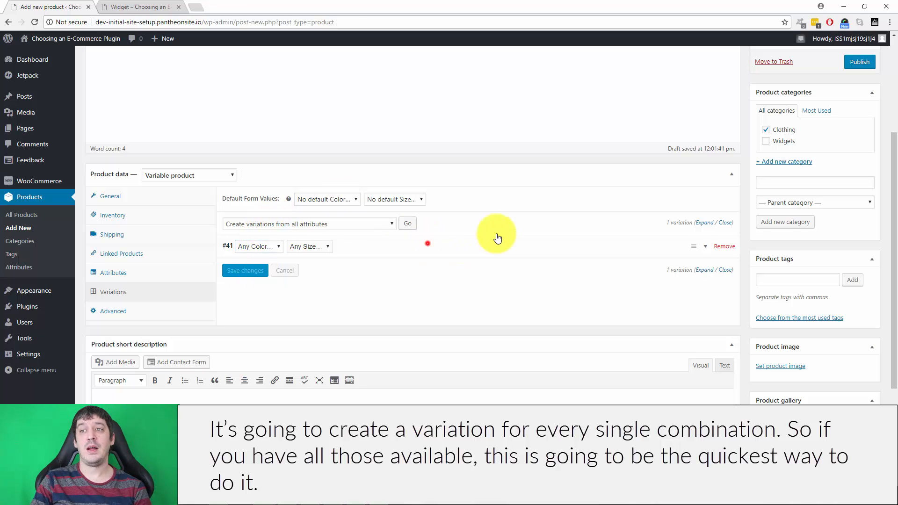
click(427, 248)
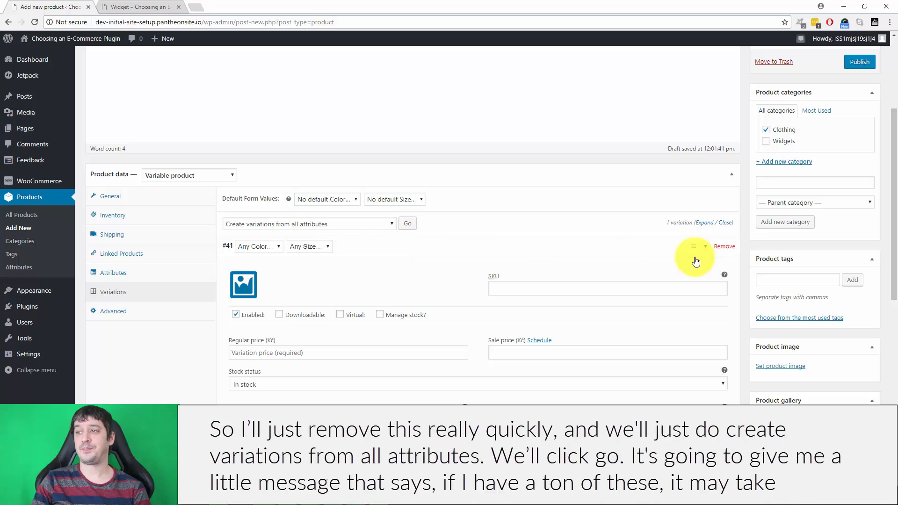
click(618, 249)
click(735, 247)
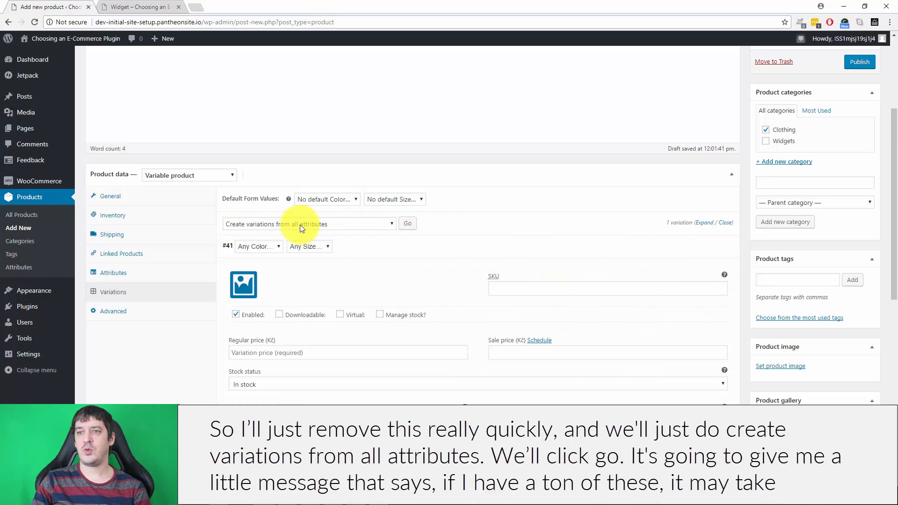
click(407, 223)
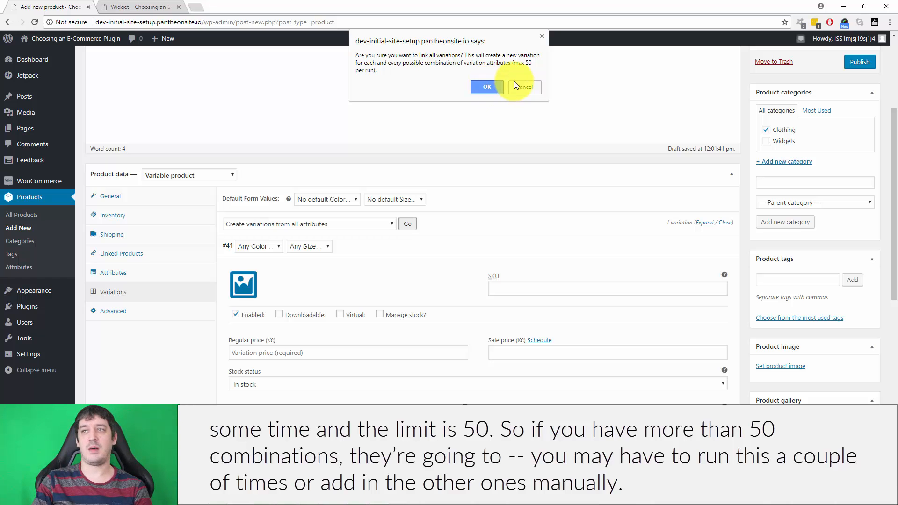
click(487, 87)
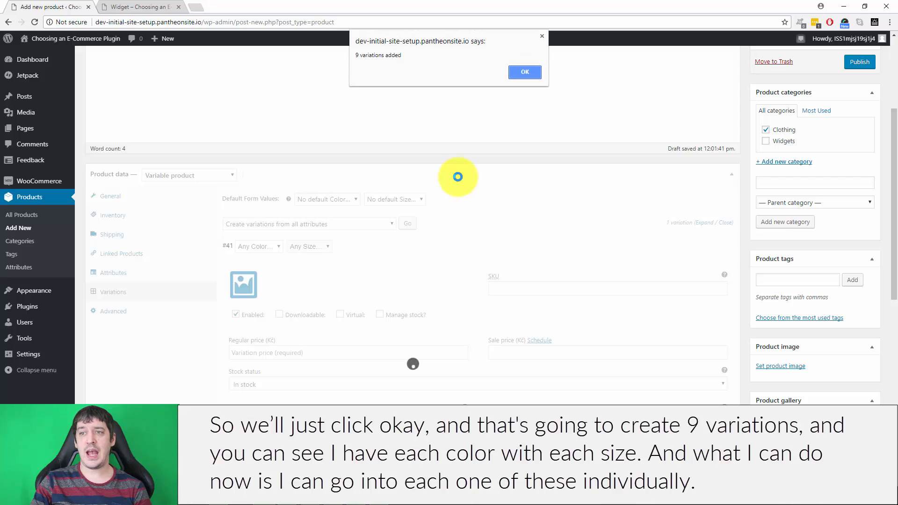
click(537, 72)
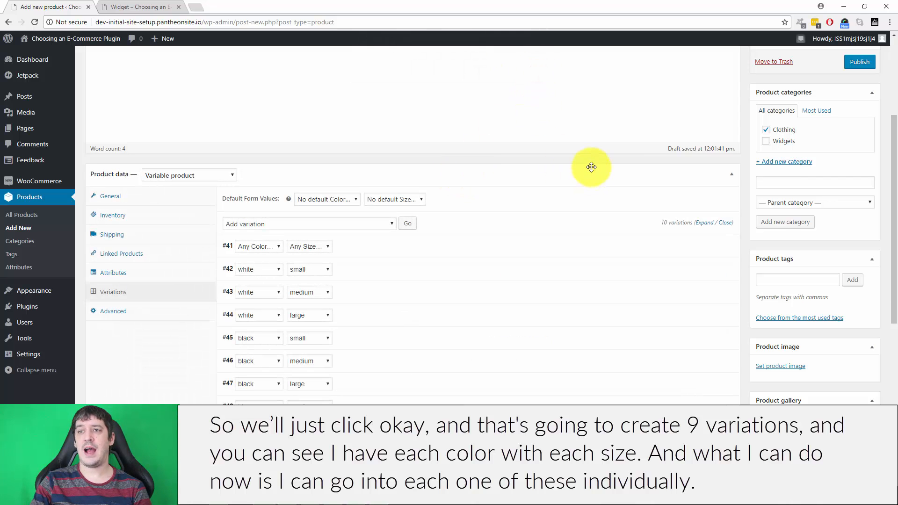
scroll(575, 168, down, 3)
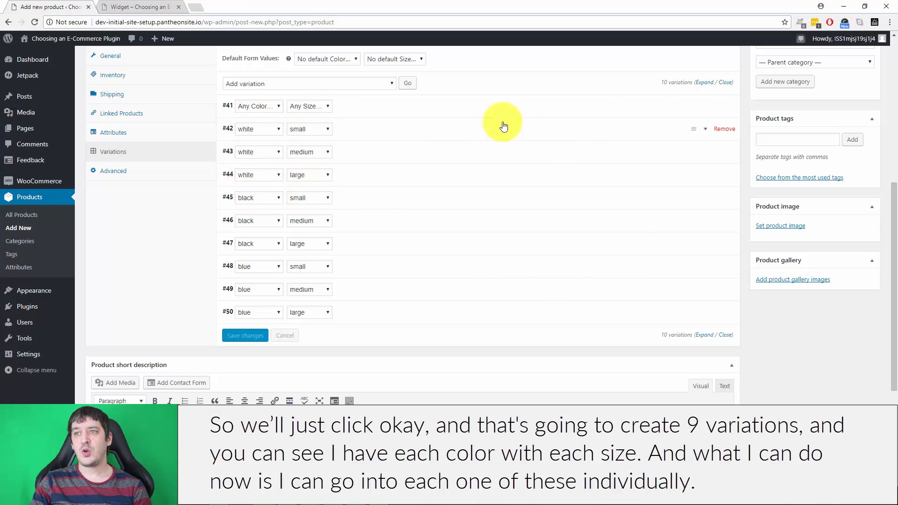
click(692, 105)
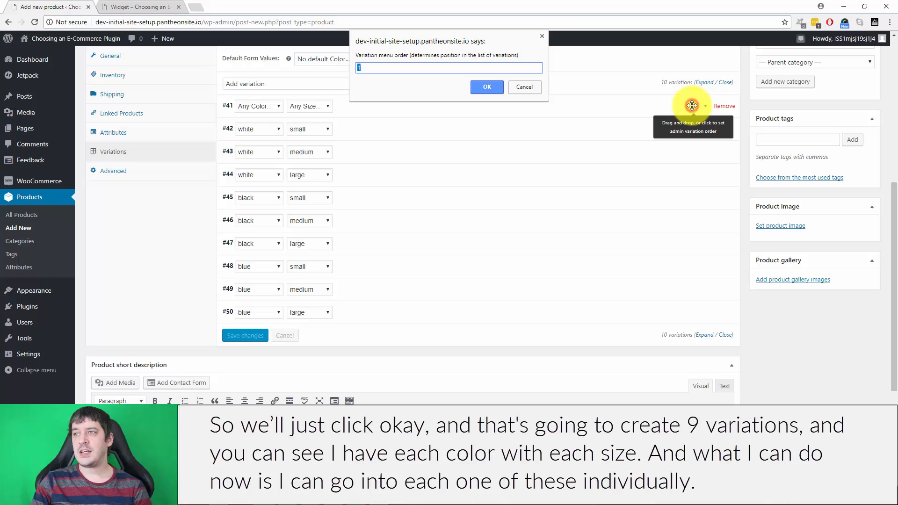
click(526, 86)
click(447, 110)
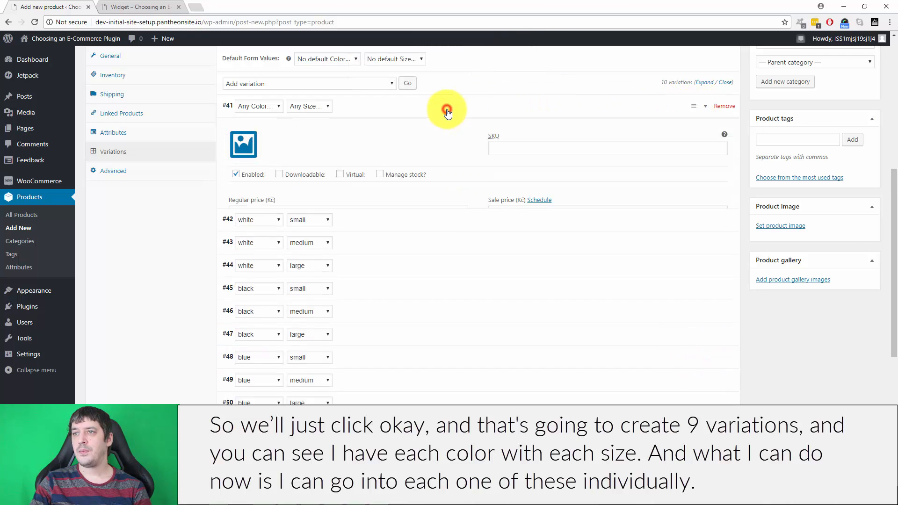
click(397, 105)
Set the regular price of the white small variation to 100 Kč.
click(398, 129)
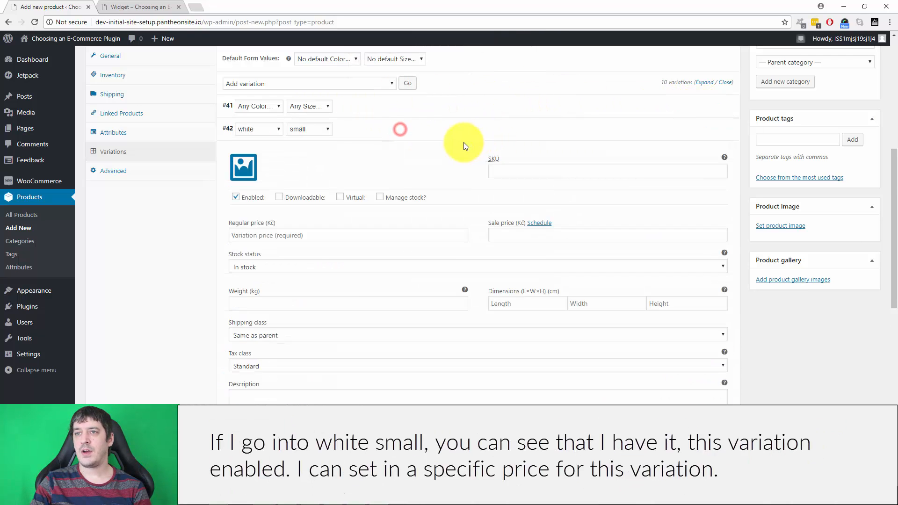
scroll(374, 215, down, 1)
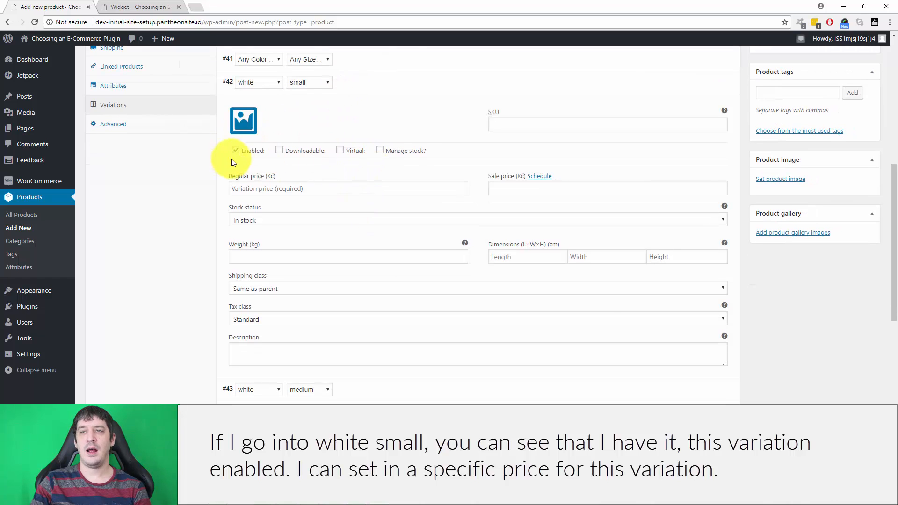
click(303, 188)
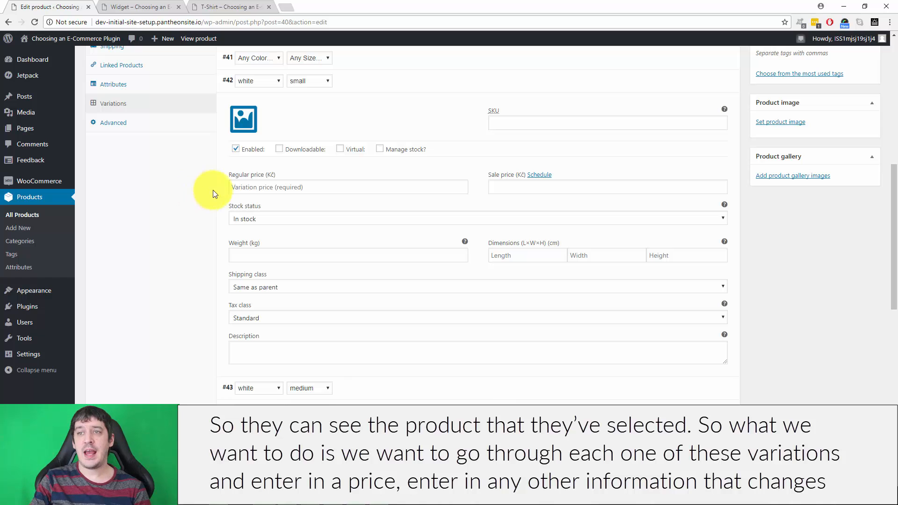
click(239, 187)
text(100)
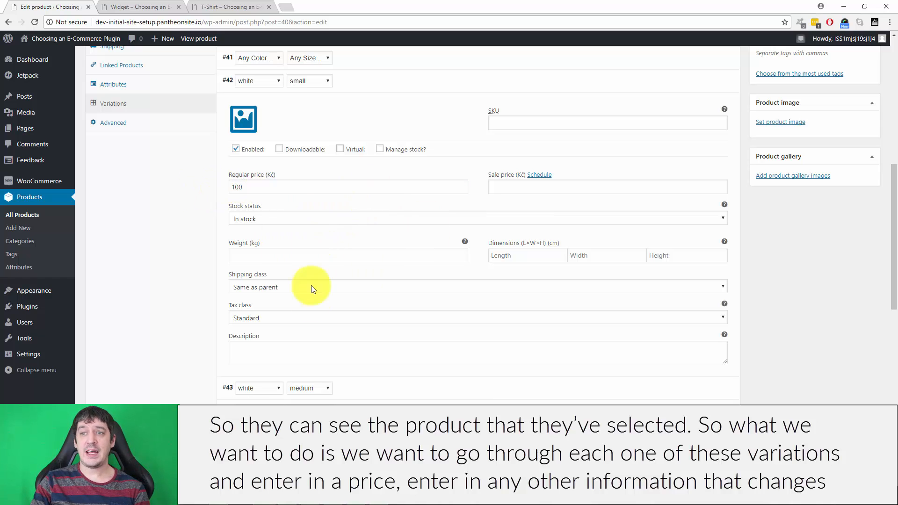
Set the regular price of the white medium variation to 100 Kč and open the white large variation's details.
scroll(451, 297, up, 1)
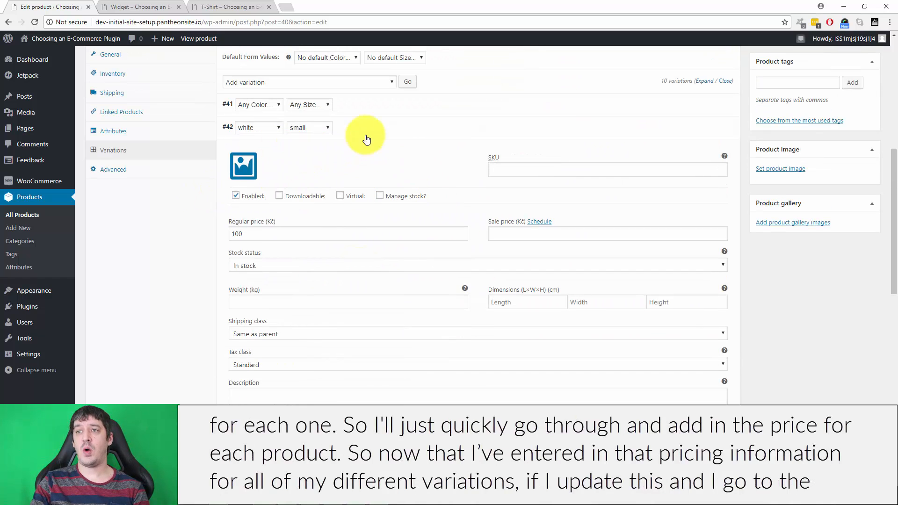
click(394, 126)
click(375, 152)
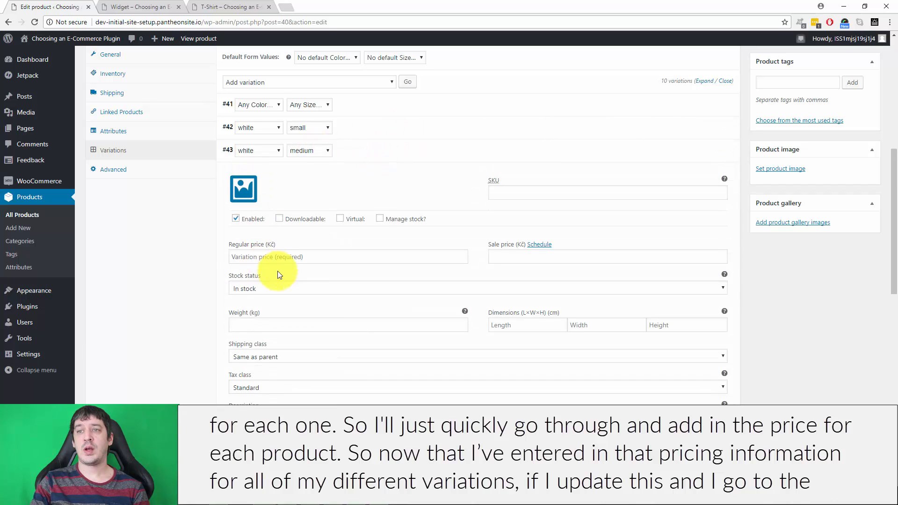
click(284, 252)
text(100)
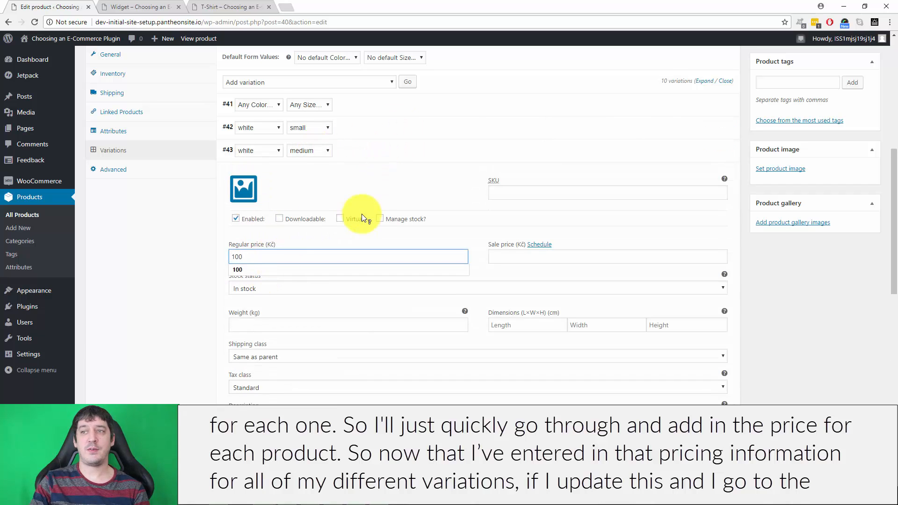
click(394, 151)
click(368, 175)
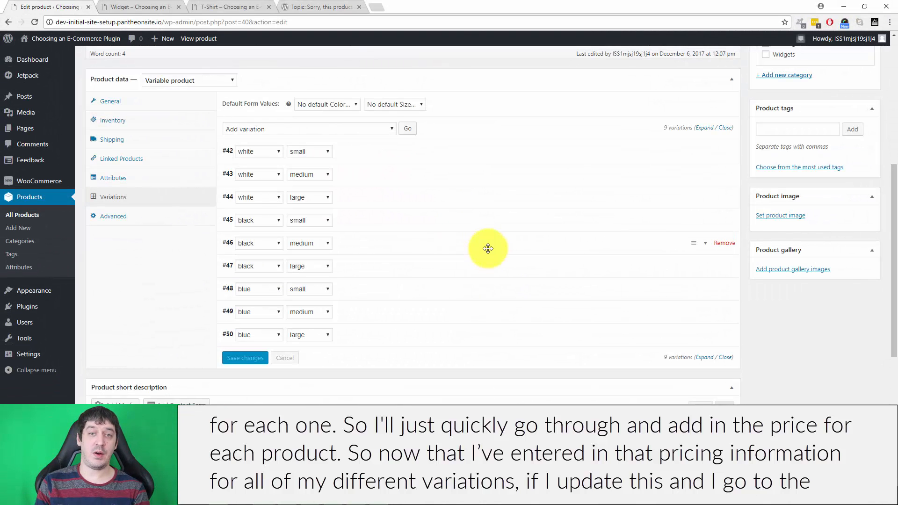
Update the T-Shirt product with the priced variations.
scroll(811, 231, up, 6)
click(855, 255)
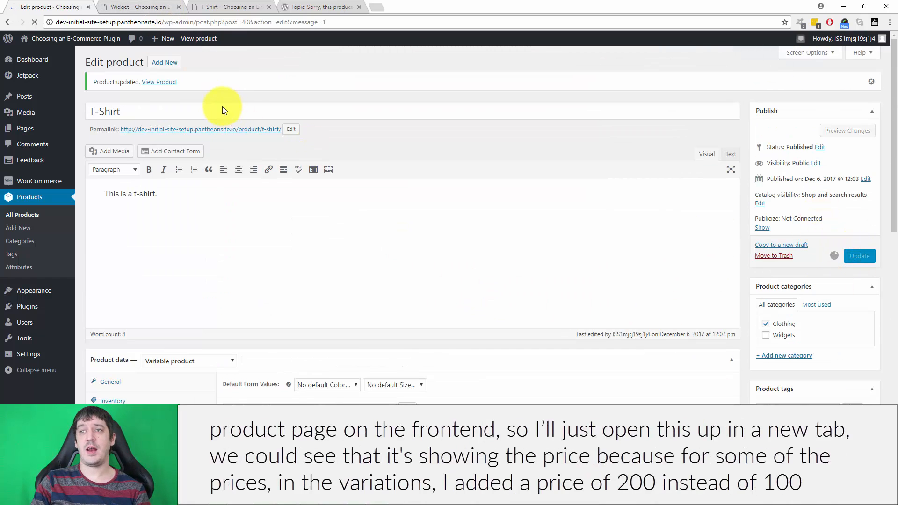
Open the T-Shirt product's permalink in a new browser tab and close the older tabs that follow it.
right_click(234, 130)
click(247, 139)
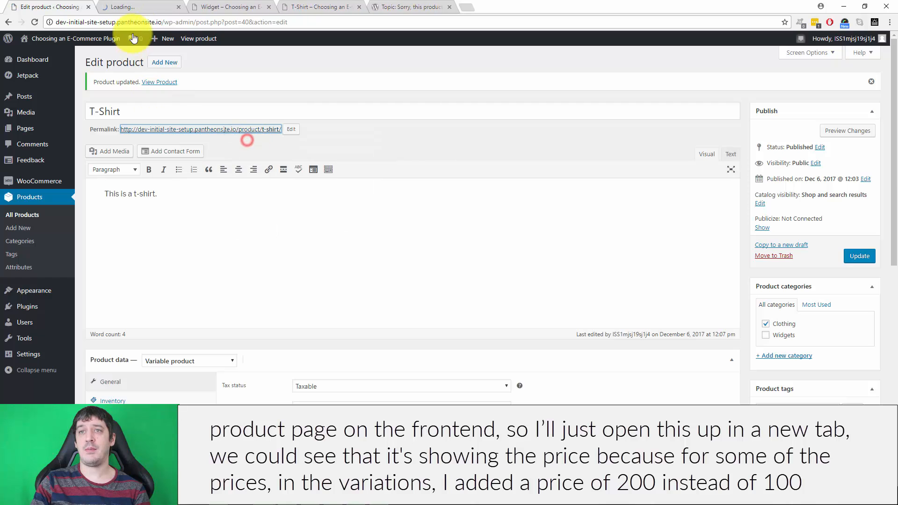
click(140, 7)
right_click(100, 7)
click(177, 96)
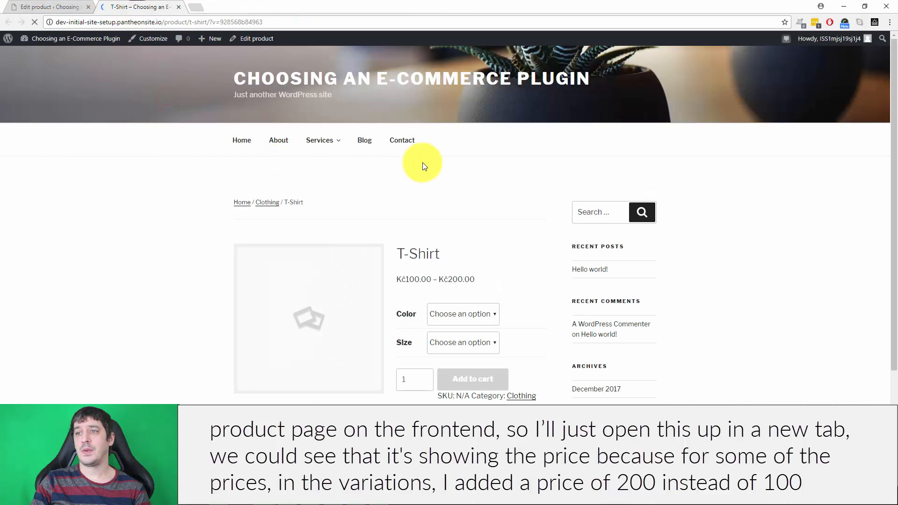
Select the color white and size small on the T-Shirt page to check that variation's price.
scroll(498, 182, down, 2)
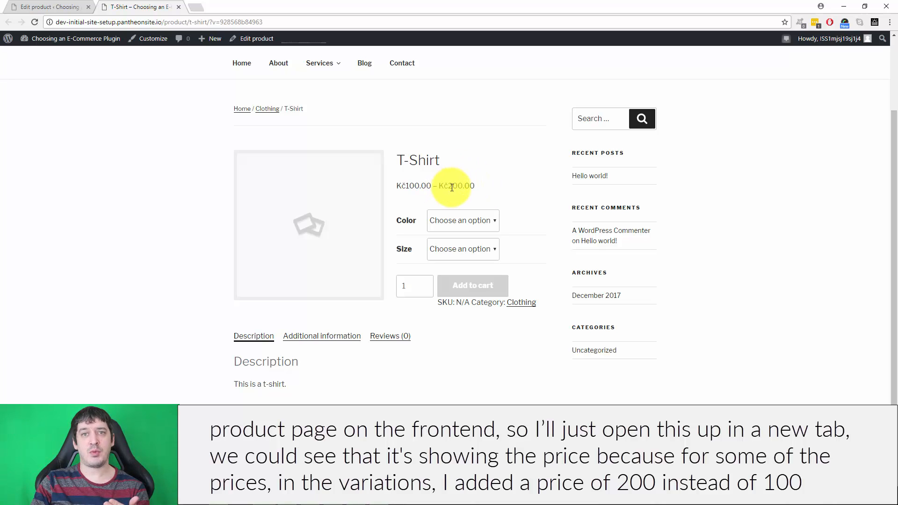
click(475, 218)
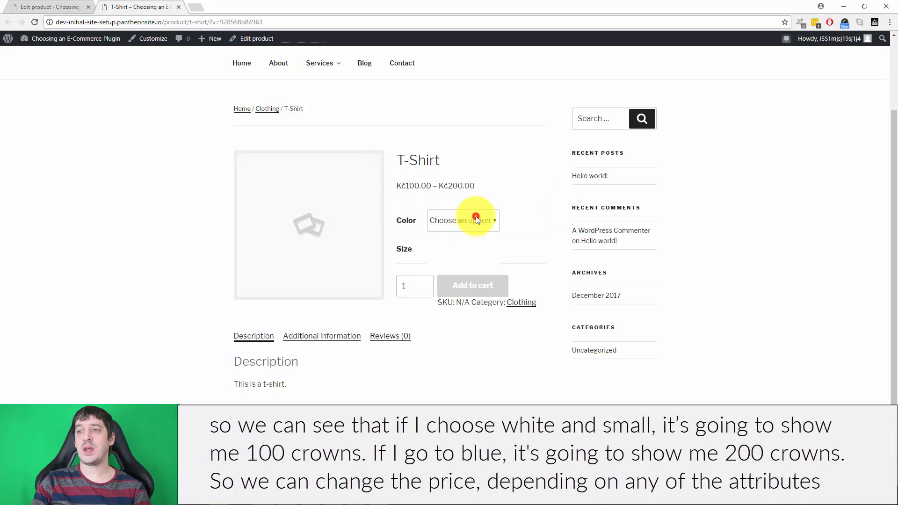
click(458, 243)
click(464, 249)
click(458, 277)
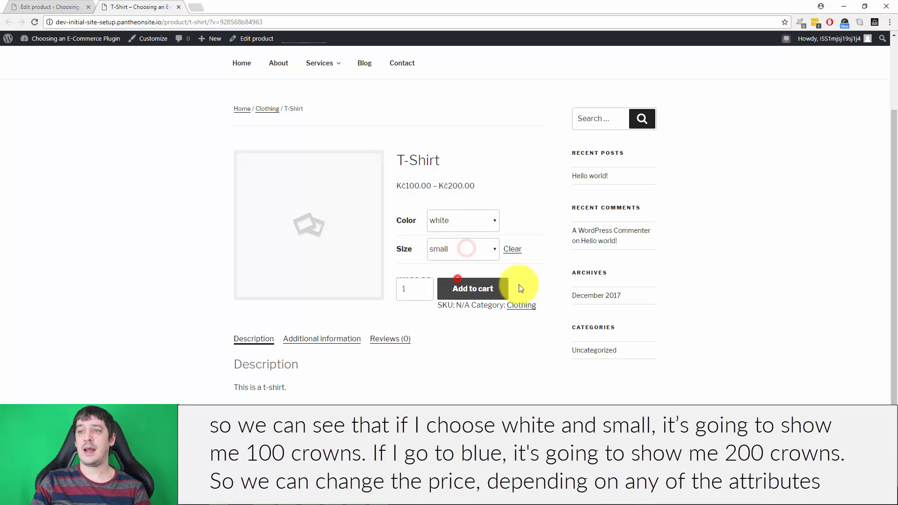
Switch the T-Shirt's color to blue and back to white to compare the variation prices.
click(451, 217)
click(450, 261)
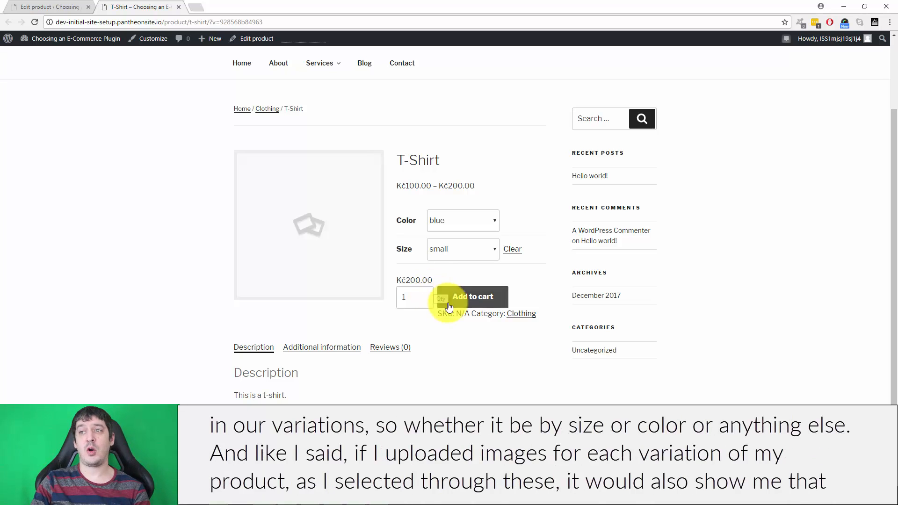
click(457, 218)
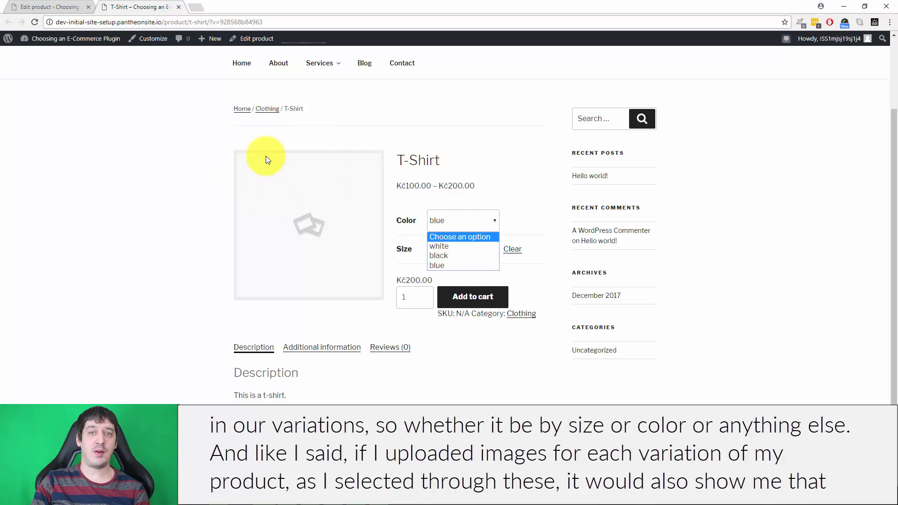
click(467, 246)
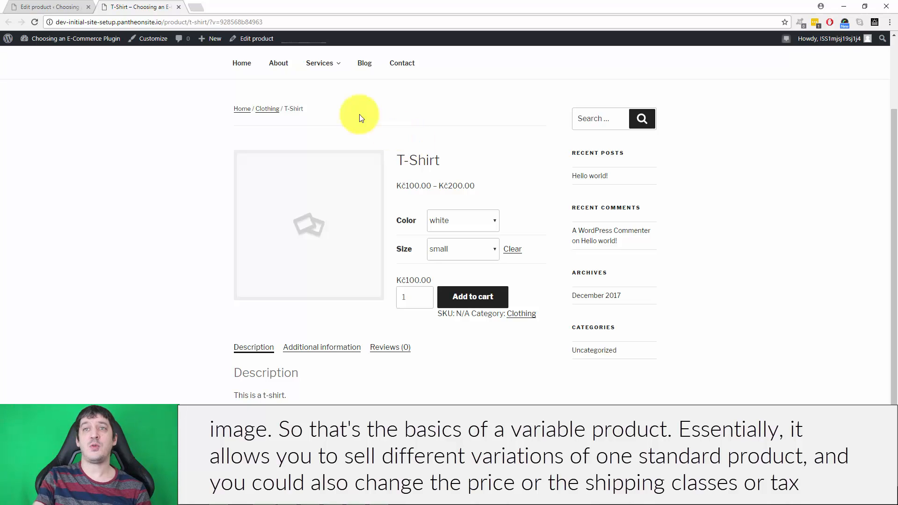
Return to the product editor and open the white medium variation to review its price, stock, shipping and tax options.
click(35, 7)
scroll(387, 243, down, 10)
scroll(387, 247, up, 3)
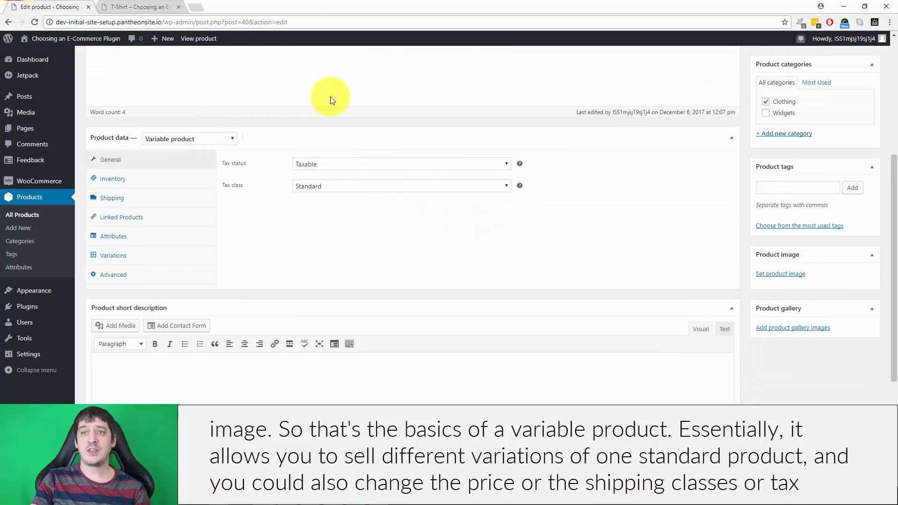
click(146, 255)
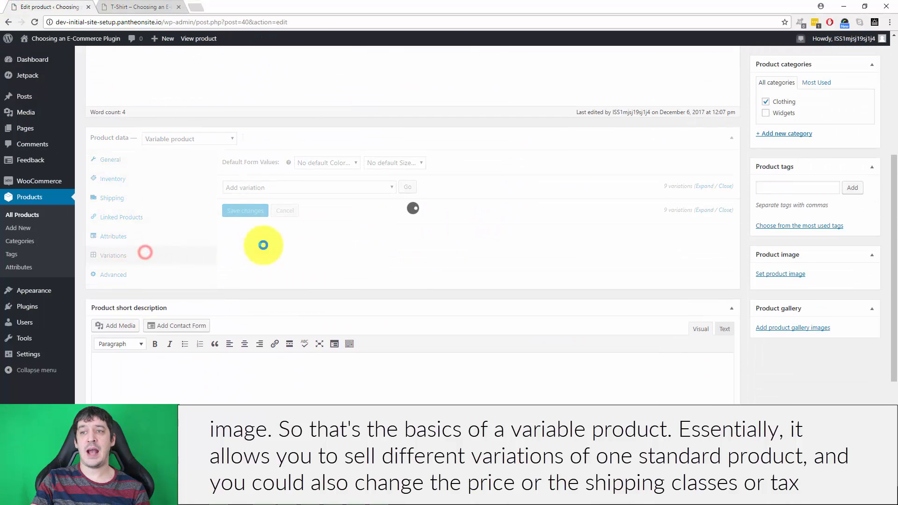
click(387, 229)
scroll(394, 258, down, 3)
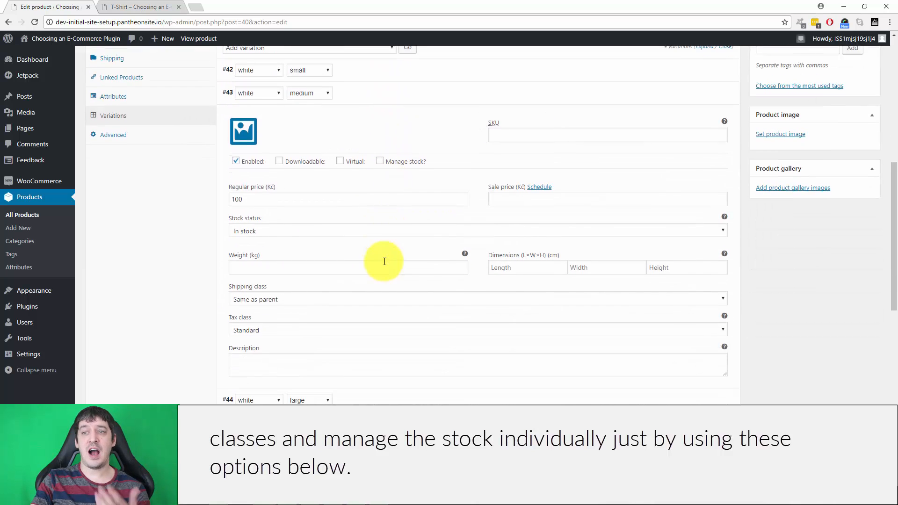